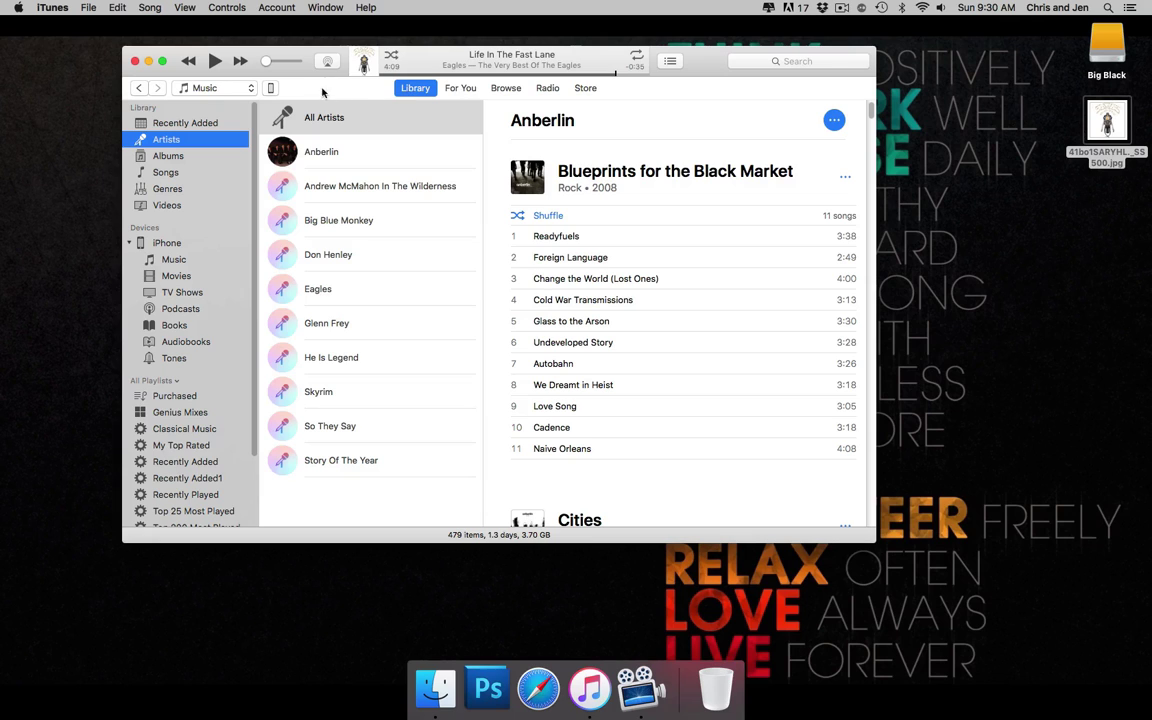
Step: Check the installed iTunes version in the About iTunes dialog, then dismiss it
{"action": "left_click", "coordinate": [45, 7]}
{"action": "left_click", "coordinate": [57, 24]}
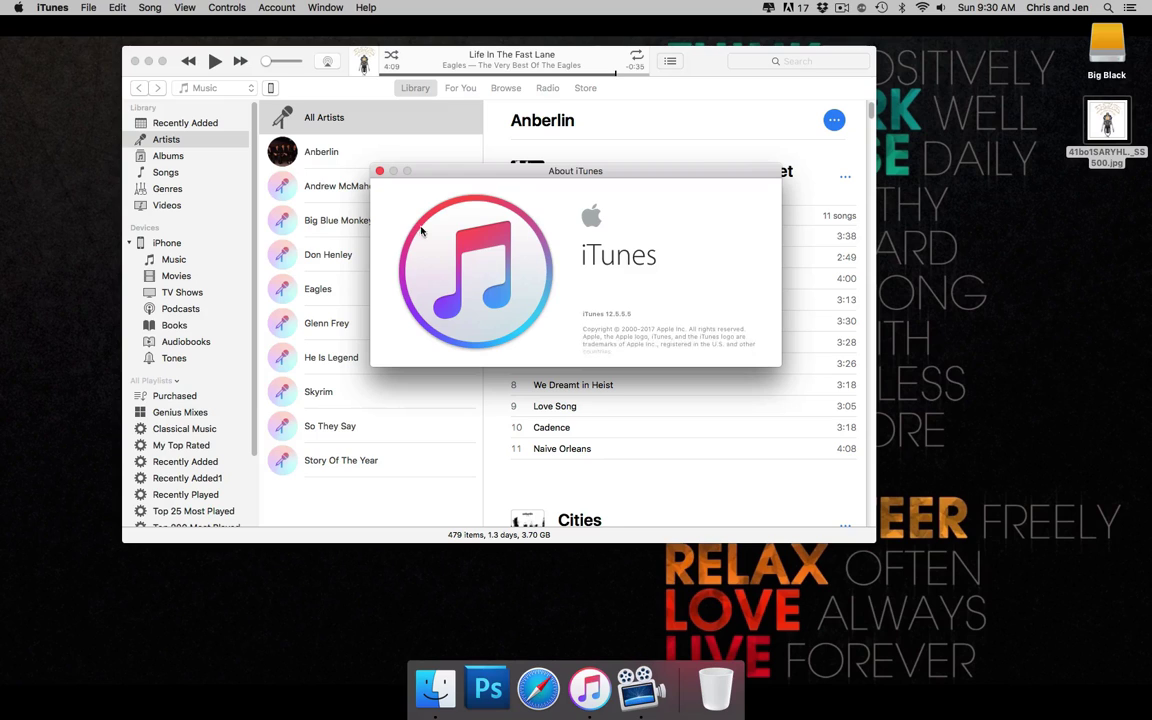
{"action": "left_click", "coordinate": [380, 172]}
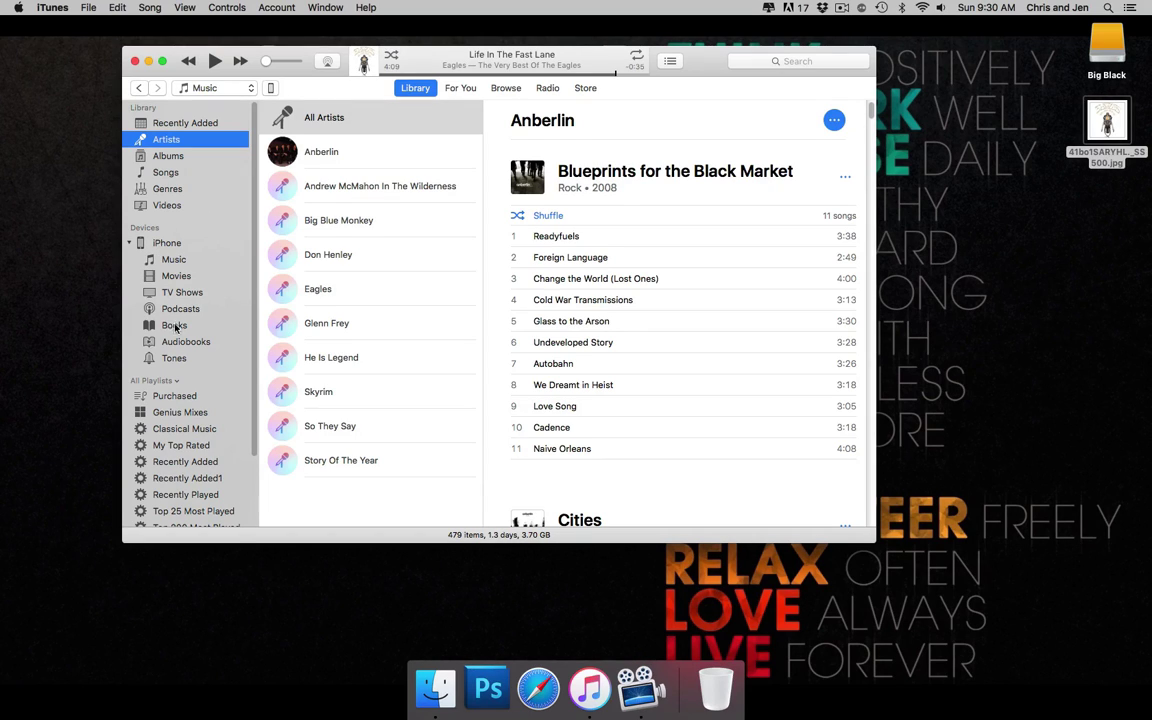
Step: Show the iPhone's music: three Anberlin songs from Blueprints for the Black Market
{"action": "left_click", "coordinate": [160, 258]}
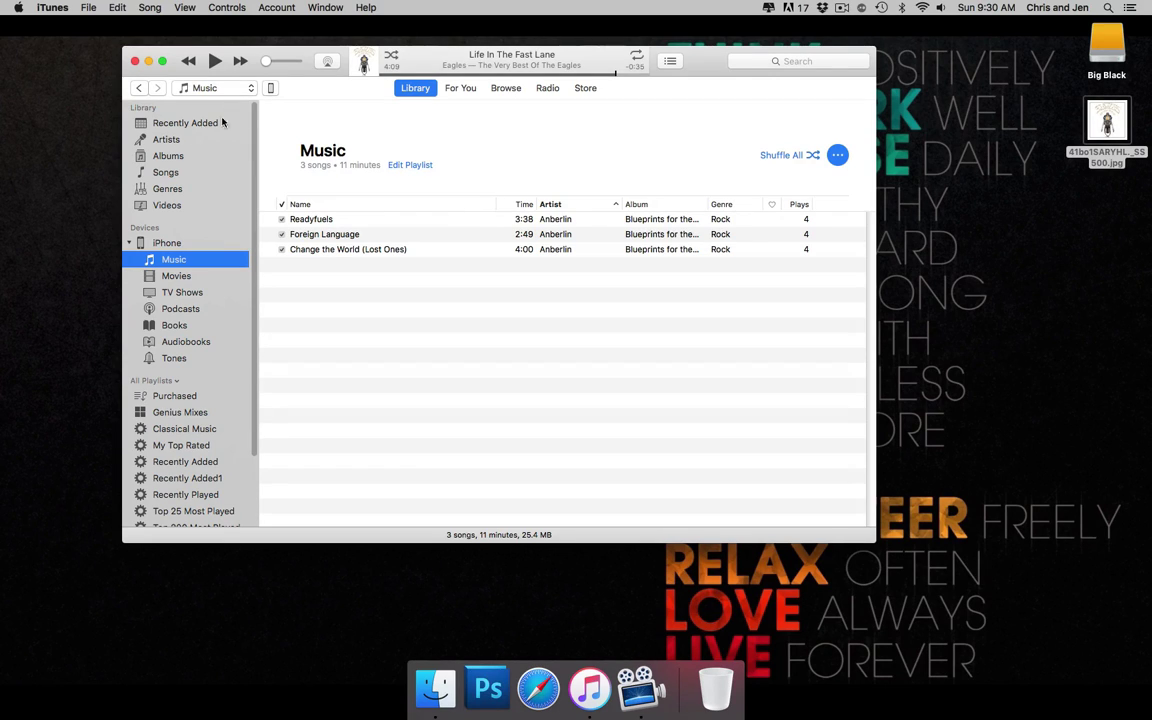
{"action": "left_click", "coordinate": [270, 89]}
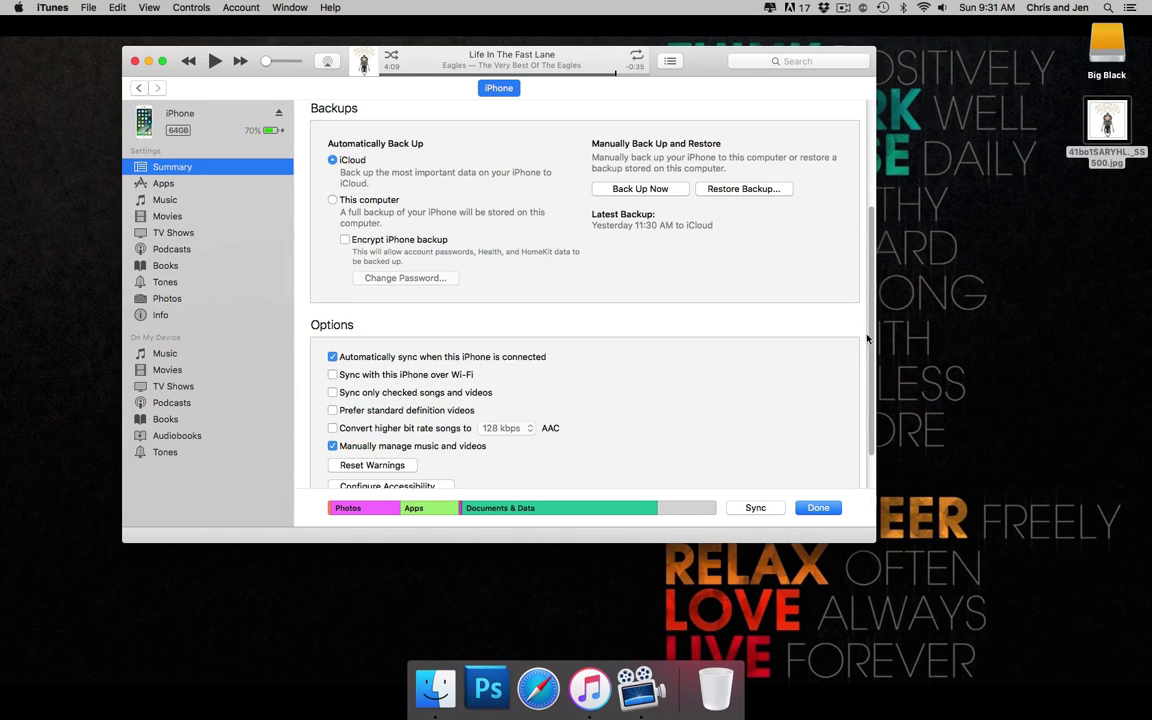
{"action": "scroll", "coordinate": [868, 370], "scroll_direction": "down", "scroll_amount": 2}
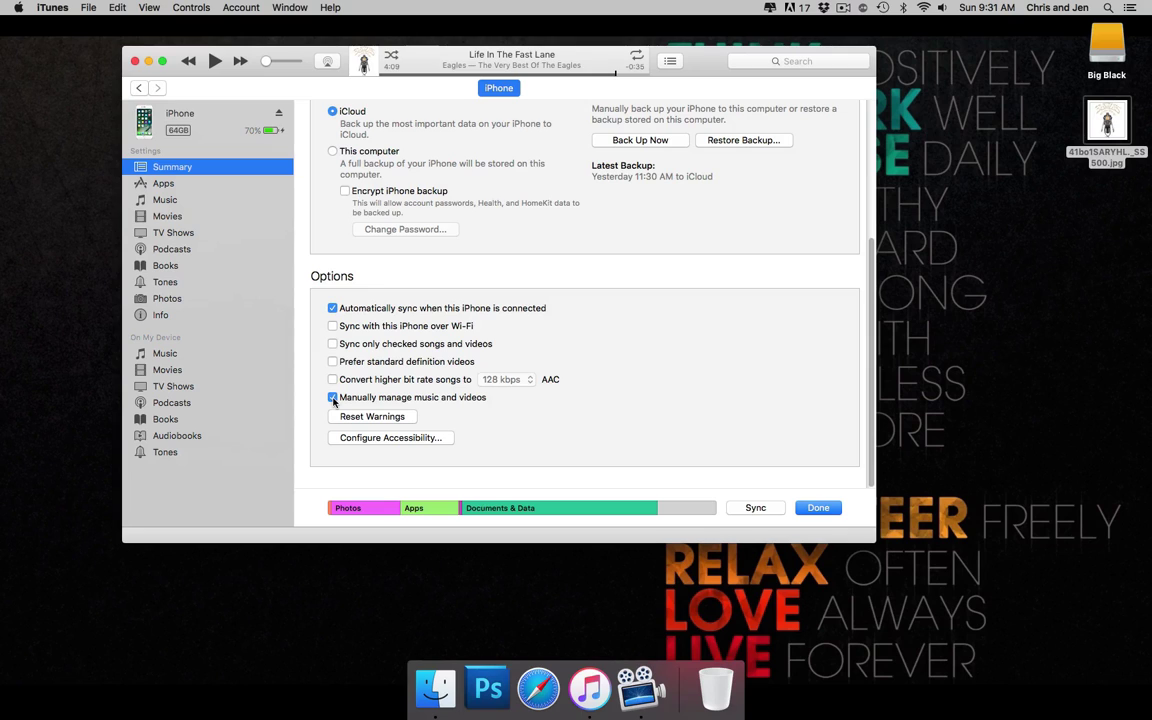
Step: Keep manual music management on in the iPhone options, with Wi-Fi sync and 128 kbps conversion off
{"action": "left_click", "coordinate": [333, 398]}
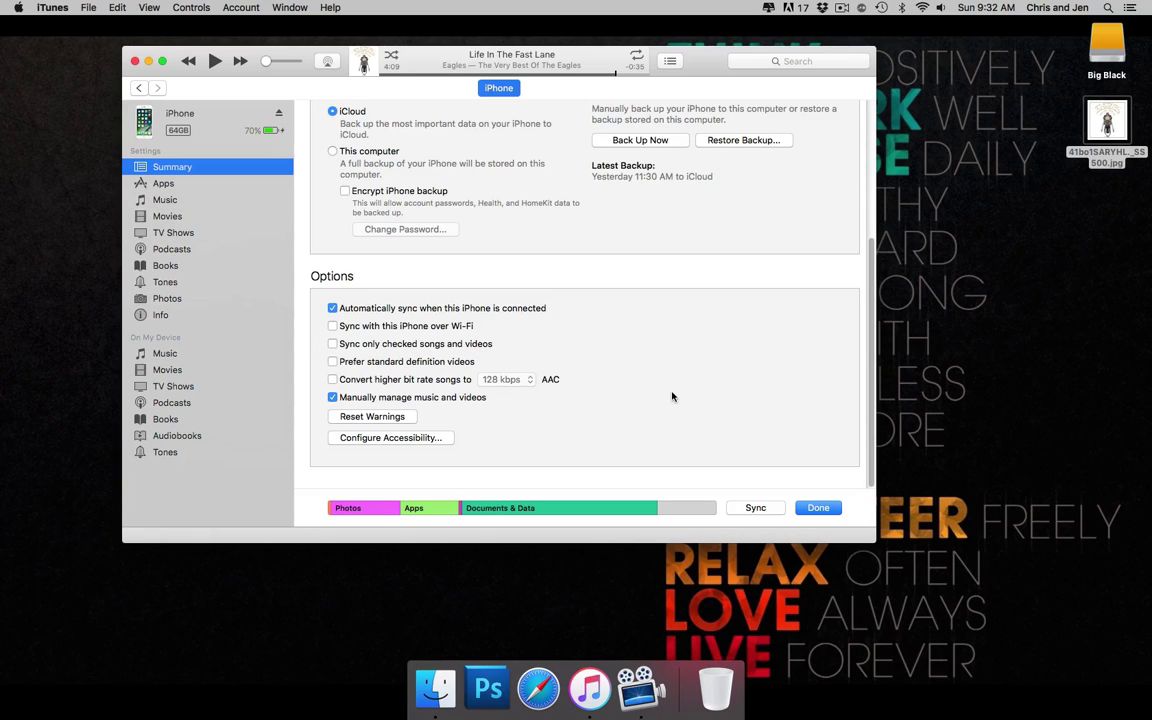
Step: Copy Andrew McMahon In The Wilderness's song Fire Escape onto the iPhone, bringing it to 4 songs
{"action": "left_click", "coordinate": [812, 512]}
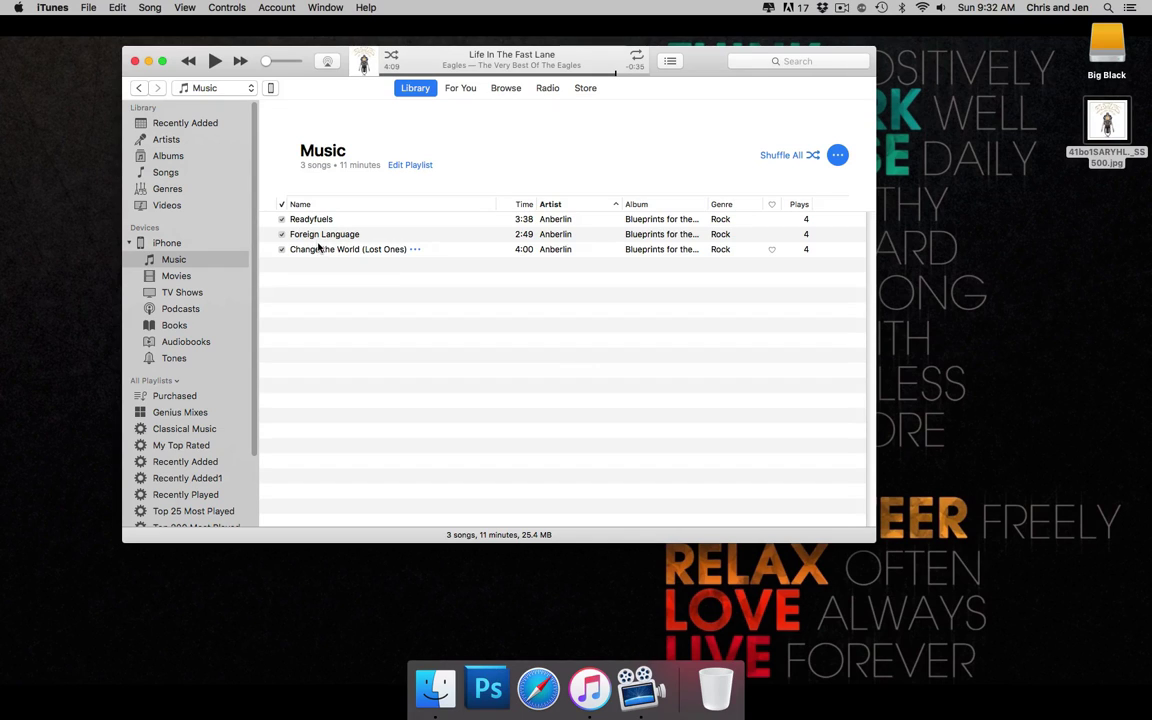
{"action": "left_click", "coordinate": [167, 140]}
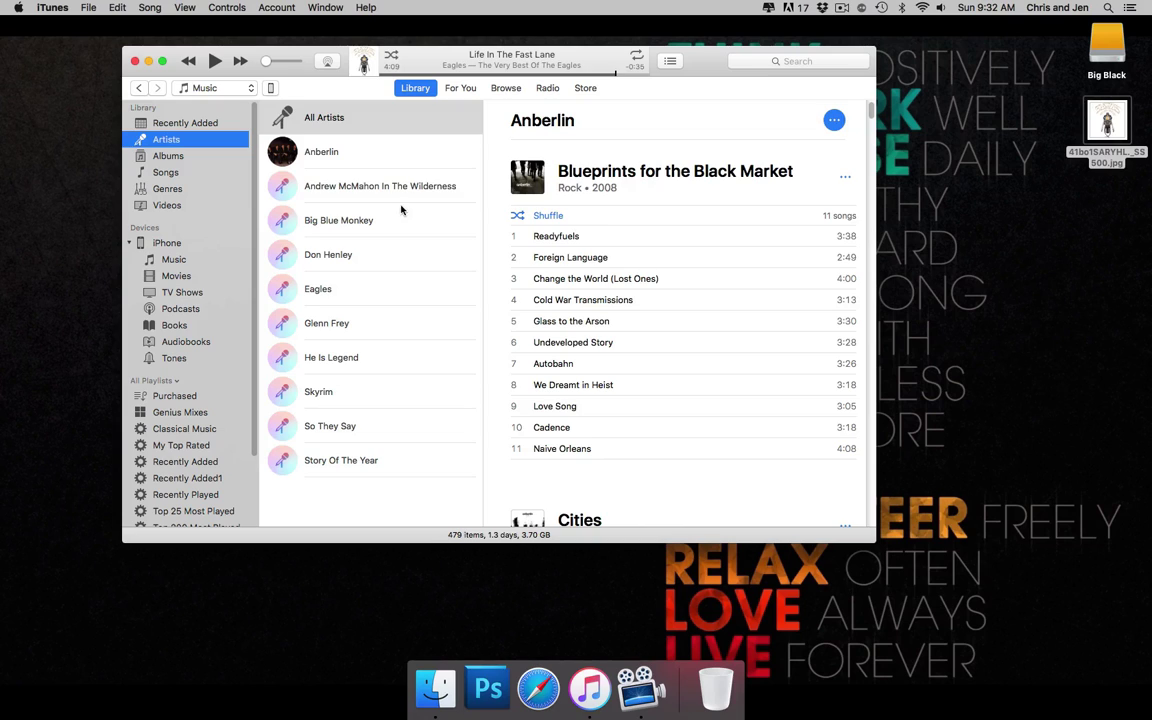
{"action": "left_click", "coordinate": [376, 189]}
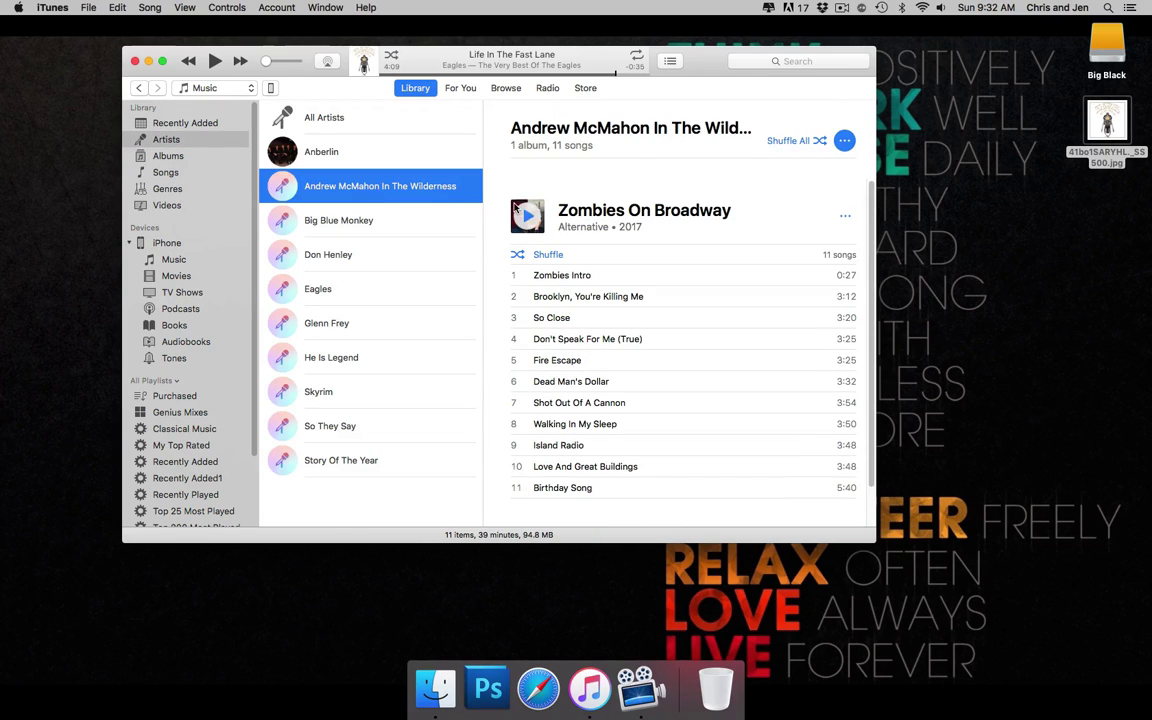
{"action": "left_click", "coordinate": [568, 364]}
{"action": "mouse_move", "coordinate": [570, 364]}
{"action": "left_mouse_down"}
{"action": "mouse_move", "coordinate": [482, 320]}
{"action": "mouse_move", "coordinate": [205, 285]}
{"action": "mouse_move", "coordinate": [163, 268]}
{"action": "left_mouse_up"}
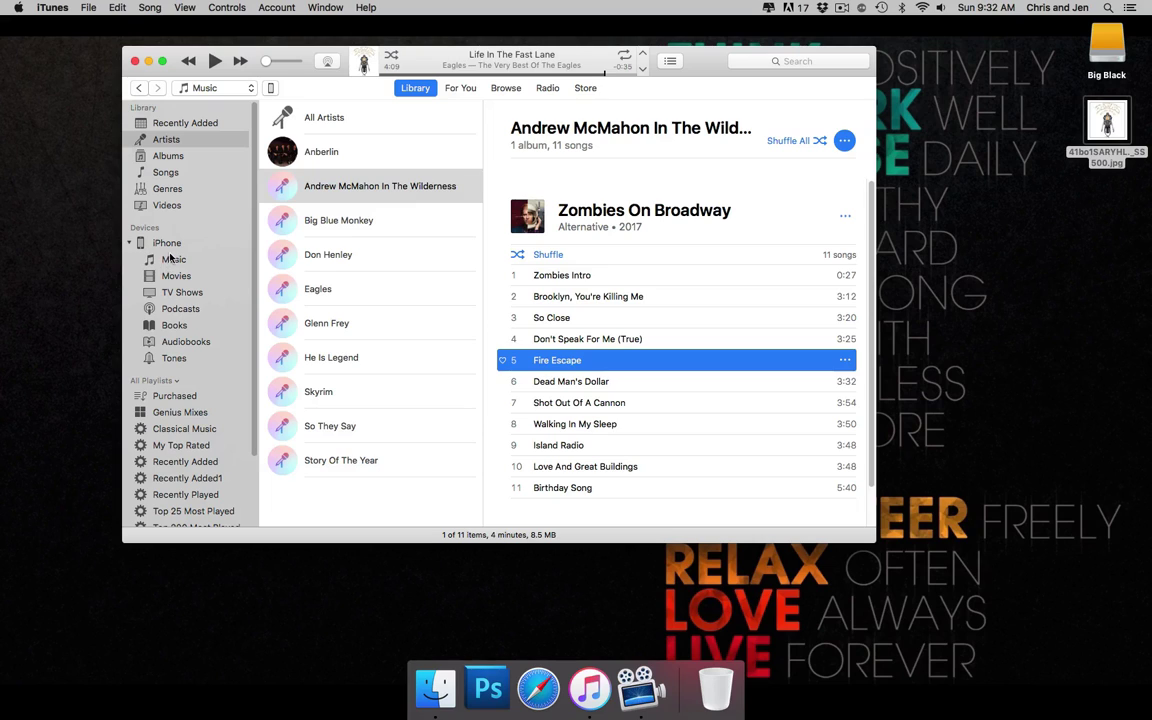
{"action": "left_click", "coordinate": [175, 261]}
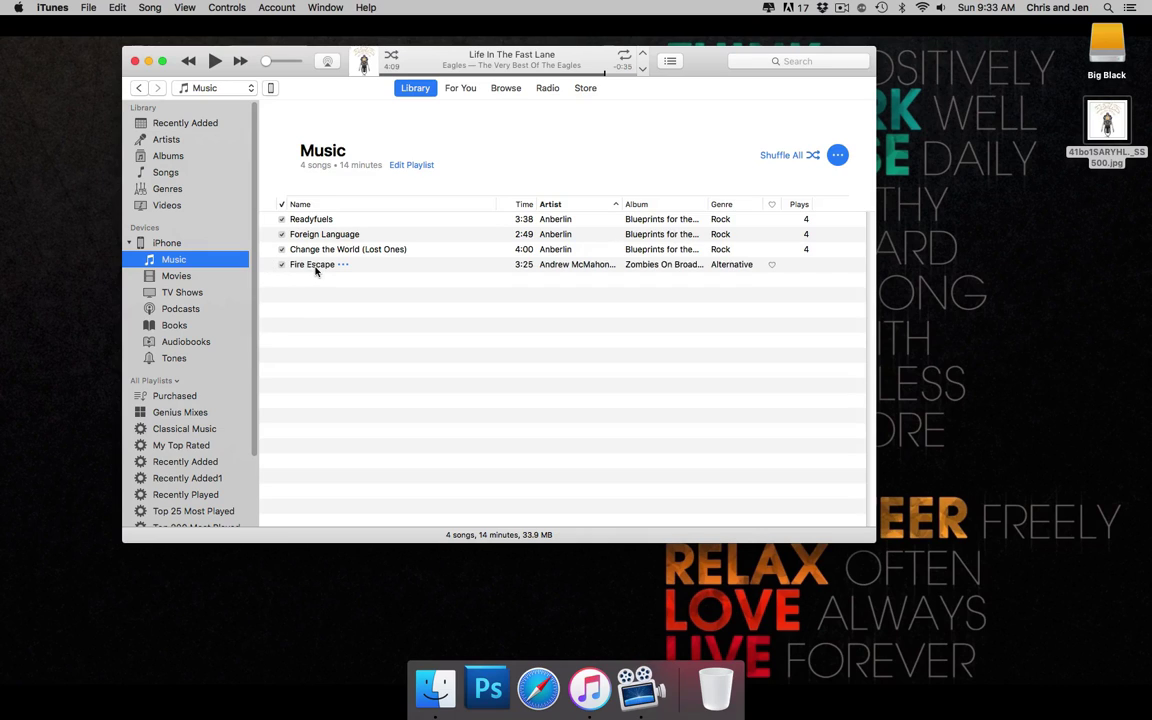
Step: Drag all 11 Zombies On Broadway songs onto the iPhone, bringing it to 14 songs
{"action": "left_click", "coordinate": [148, 139]}
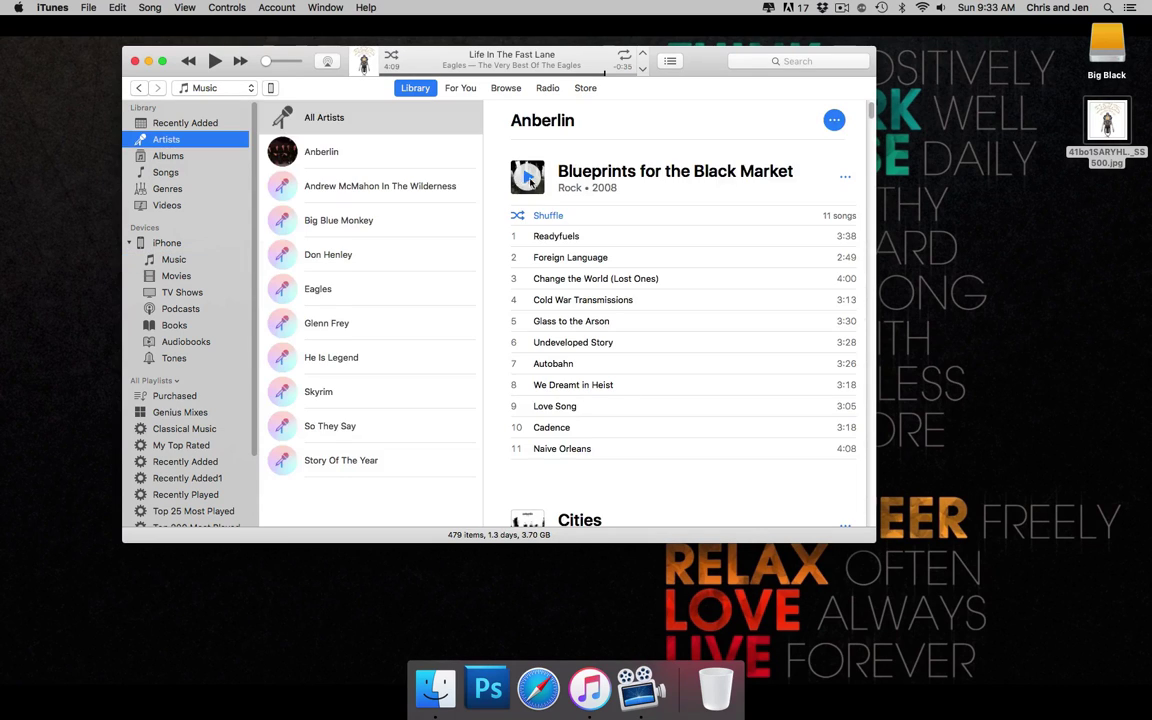
{"action": "left_click", "coordinate": [335, 186]}
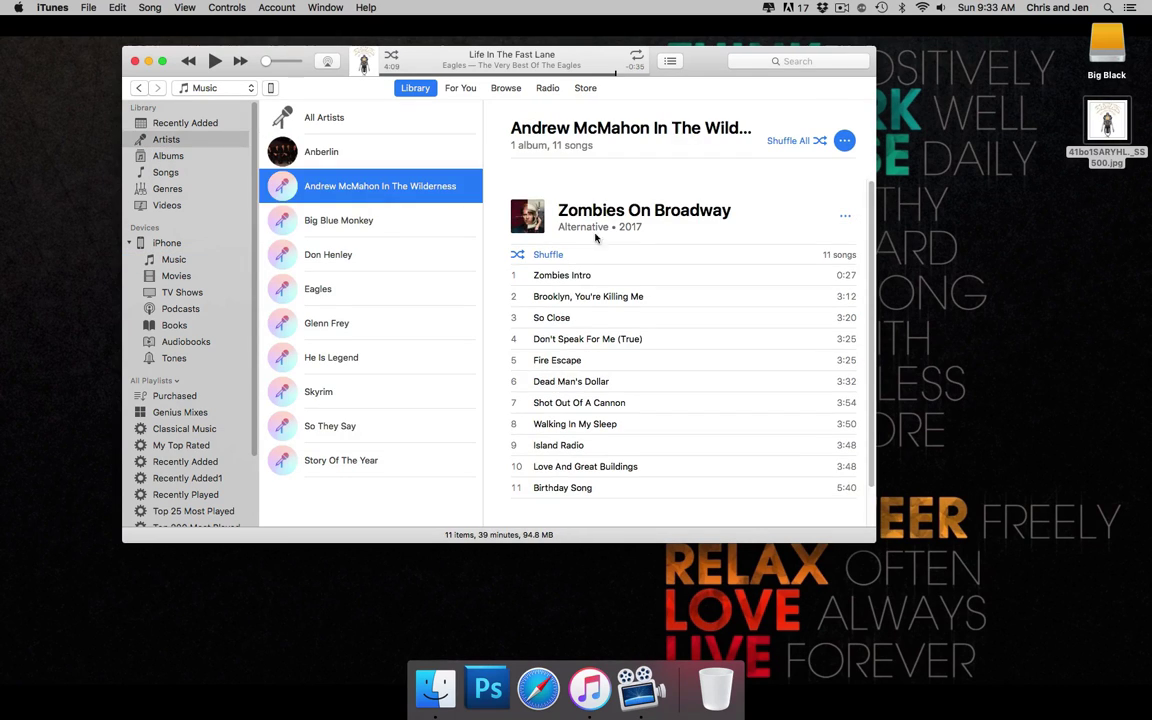
{"action": "left_click", "coordinate": [520, 273]}
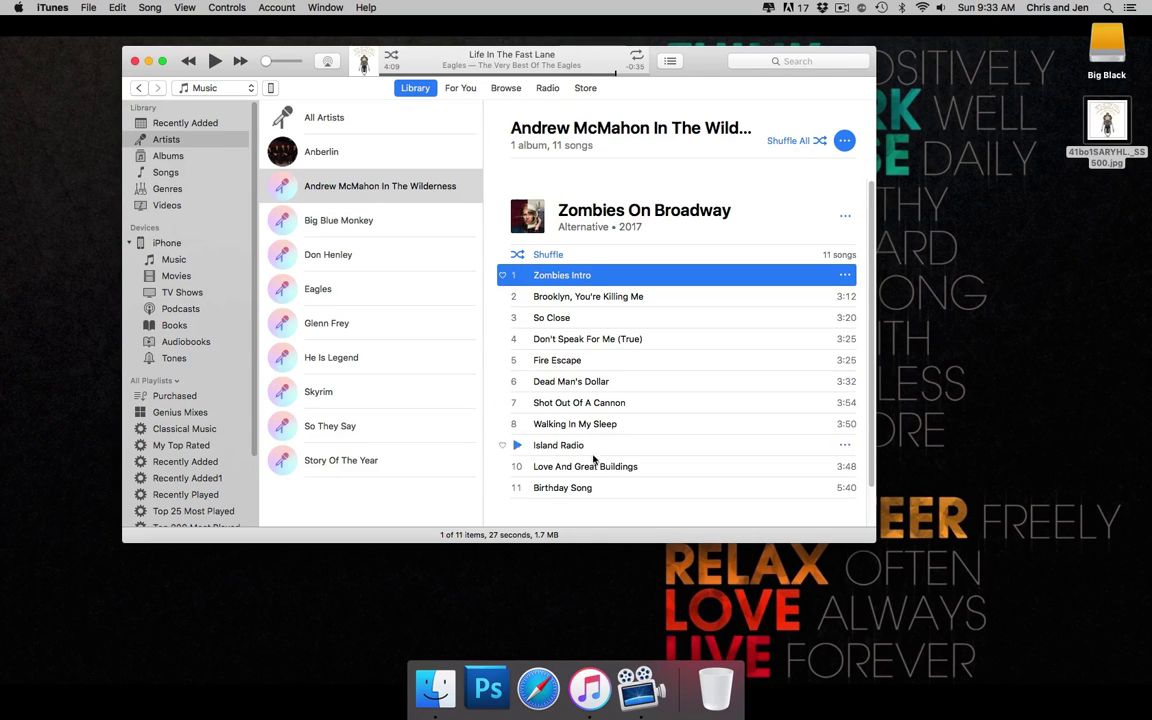
{"action": "left_click", "coordinate": [573, 488], "text": "shift"}
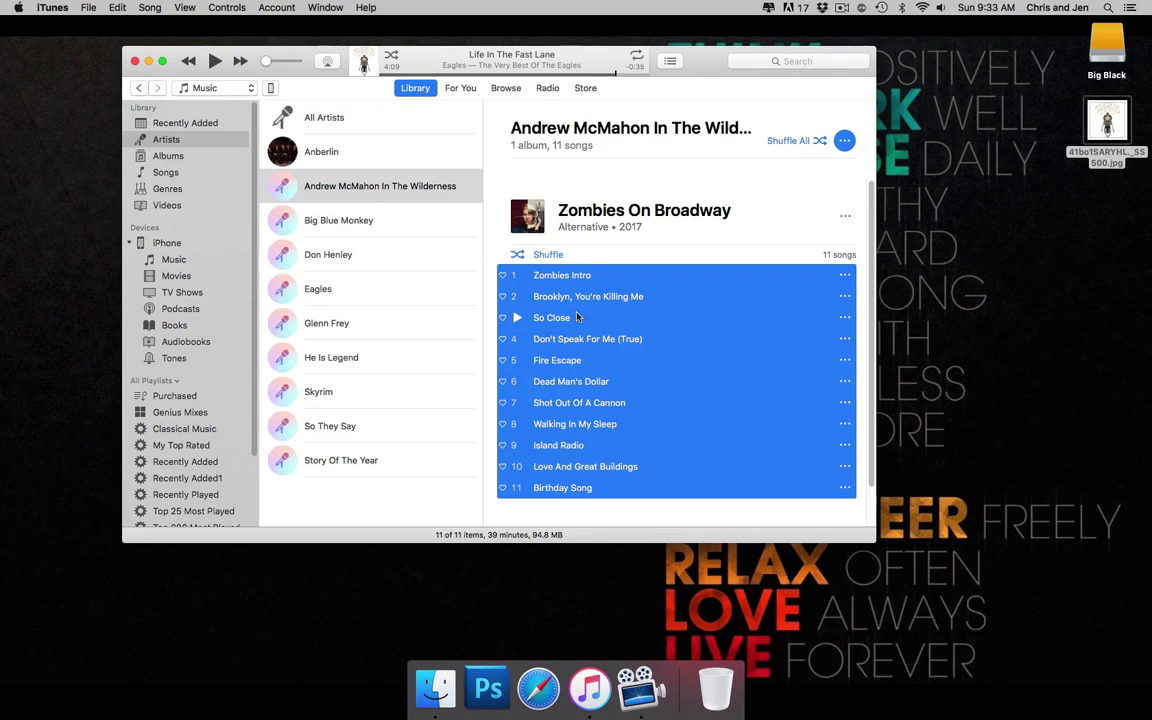
{"action": "left_click_drag", "start_coordinate": [576, 317], "coordinate": [165, 278]}
{"action": "left_click", "coordinate": [170, 259]}
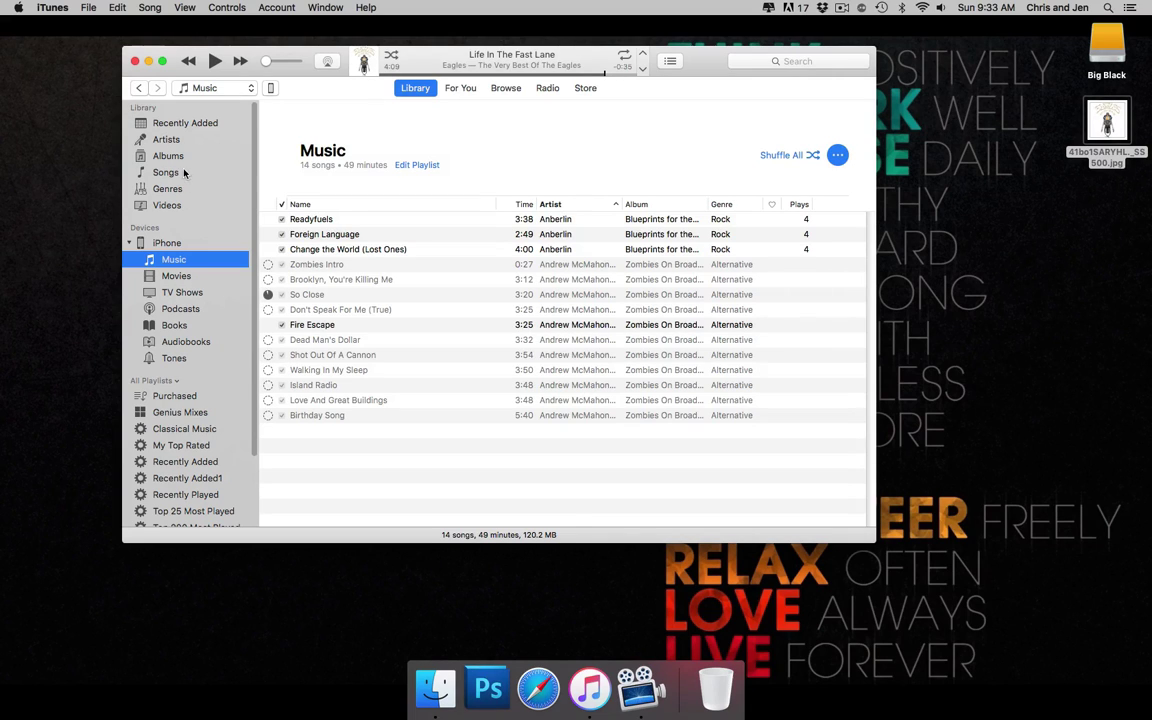
{"action": "left_click", "coordinate": [167, 207]}
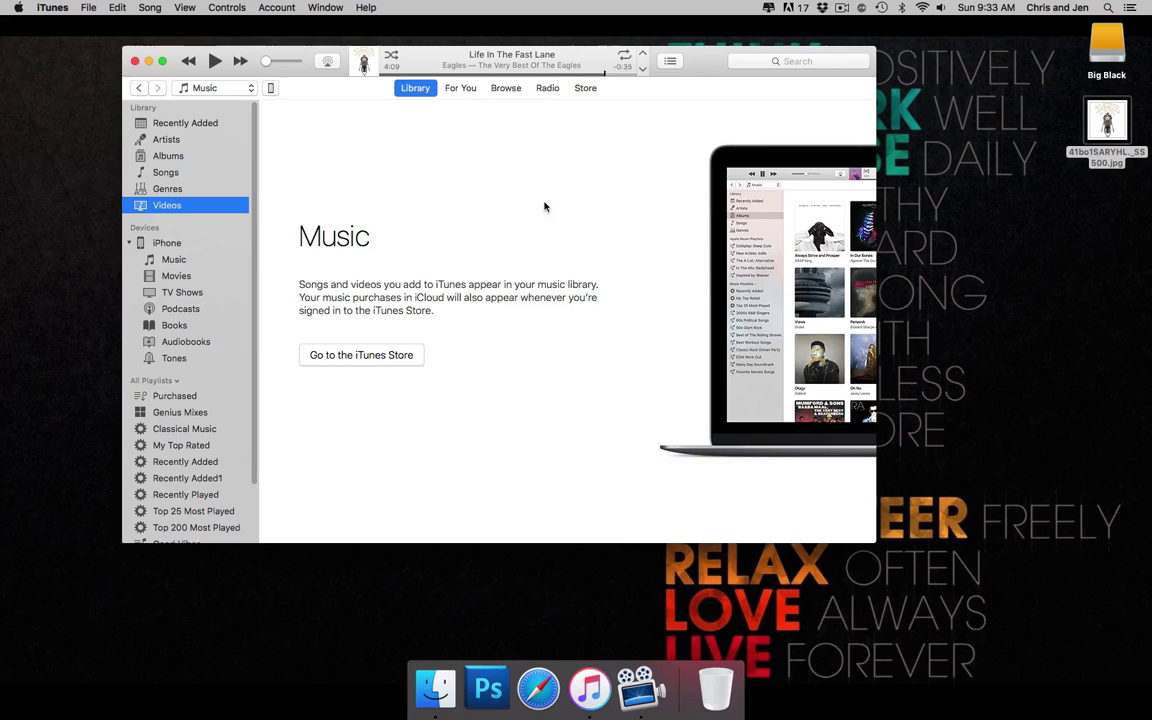
{"action": "left_click", "coordinate": [178, 278]}
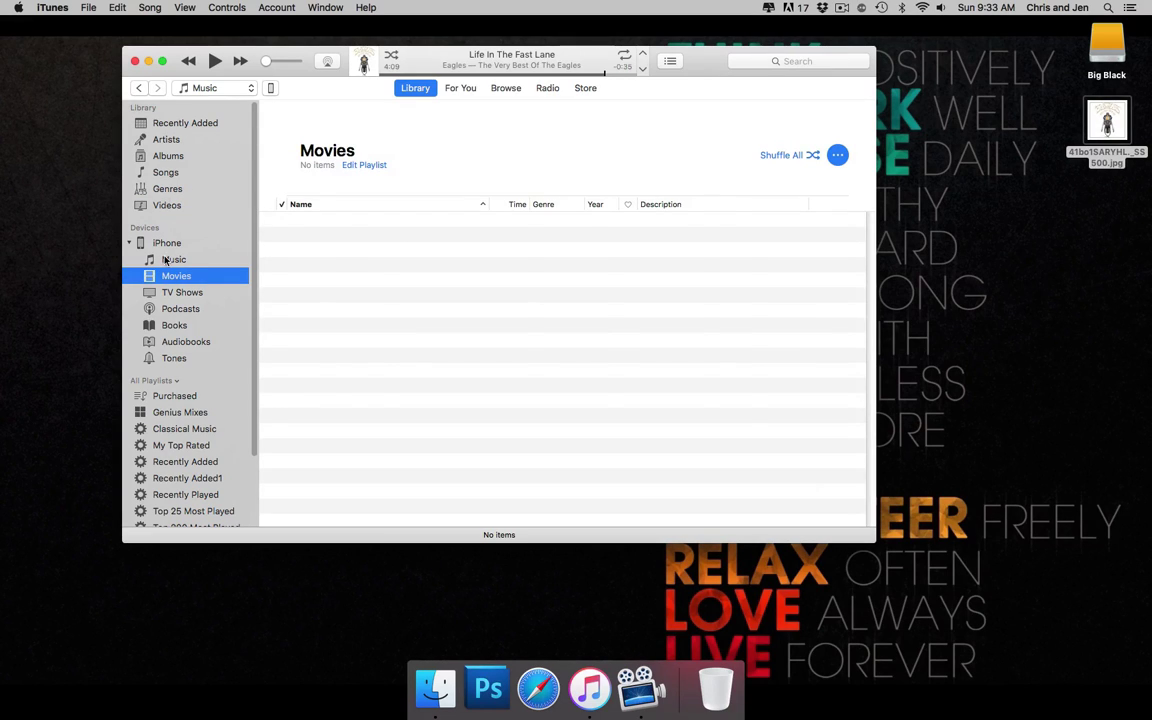
{"action": "left_click", "coordinate": [173, 259]}
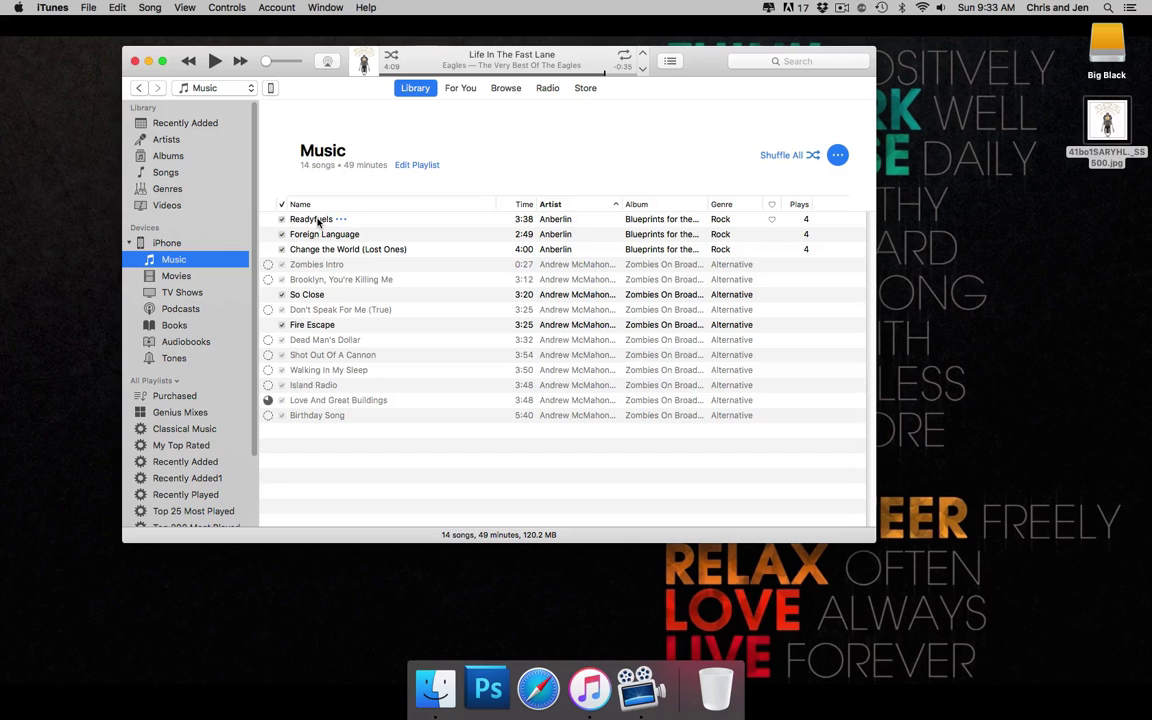
Step: Delete Anberlin's Readyfuels and Foreign Language from the iPhone, leaving 12 songs
{"action": "left_click", "coordinate": [317, 221]}
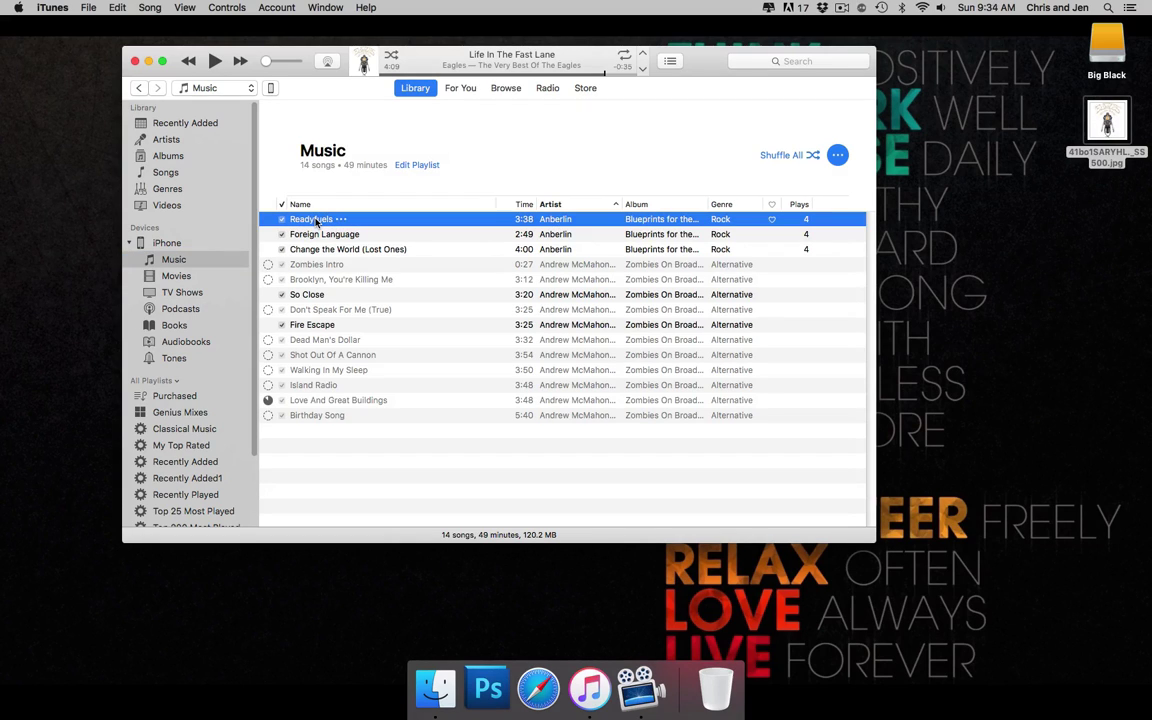
{"action": "right_click", "coordinate": [317, 219]}
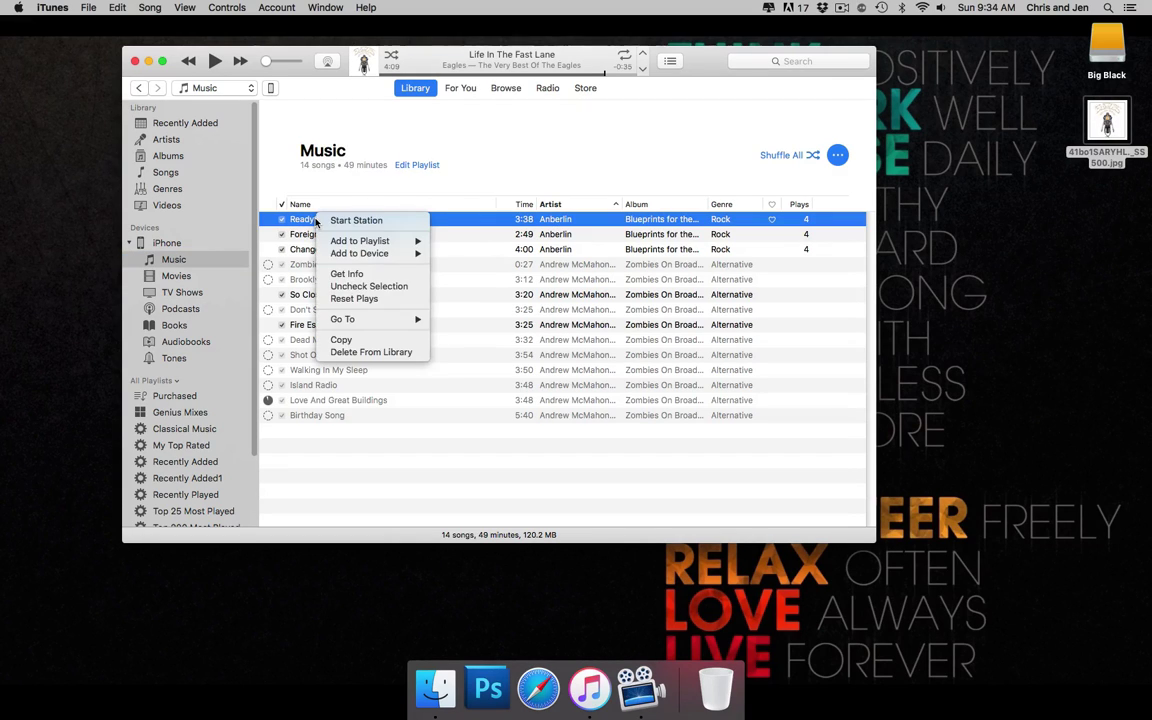
{"action": "left_click", "coordinate": [345, 352]}
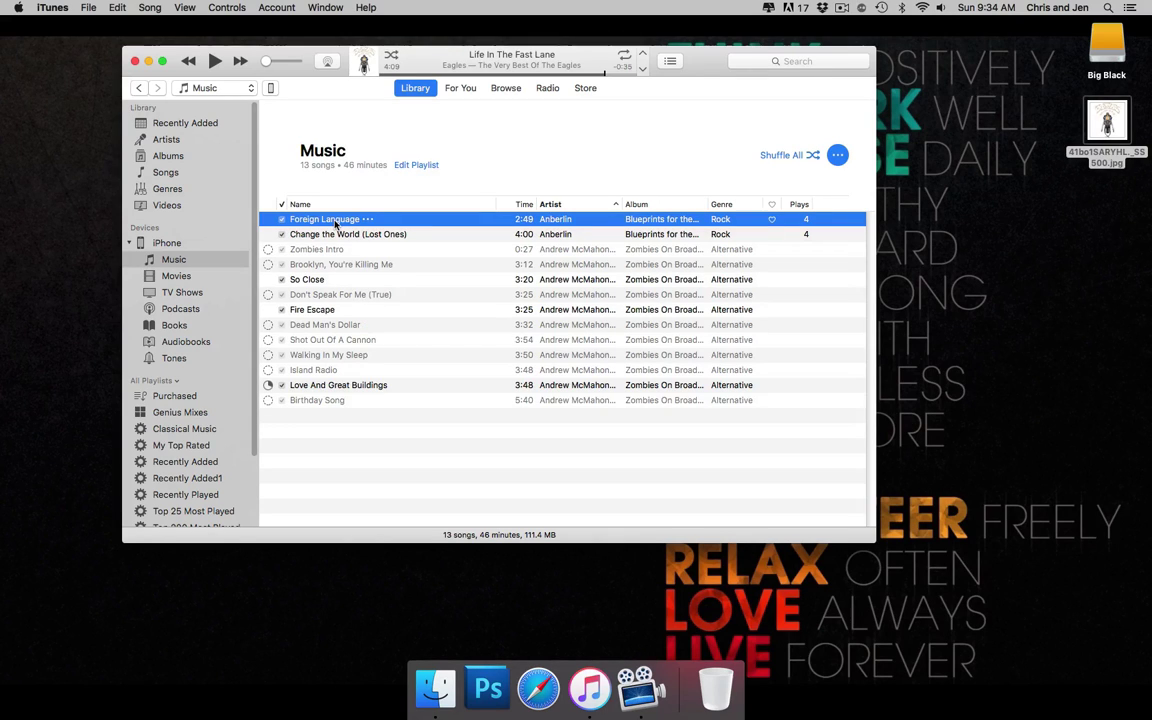
{"action": "key", "text": "Delete"}
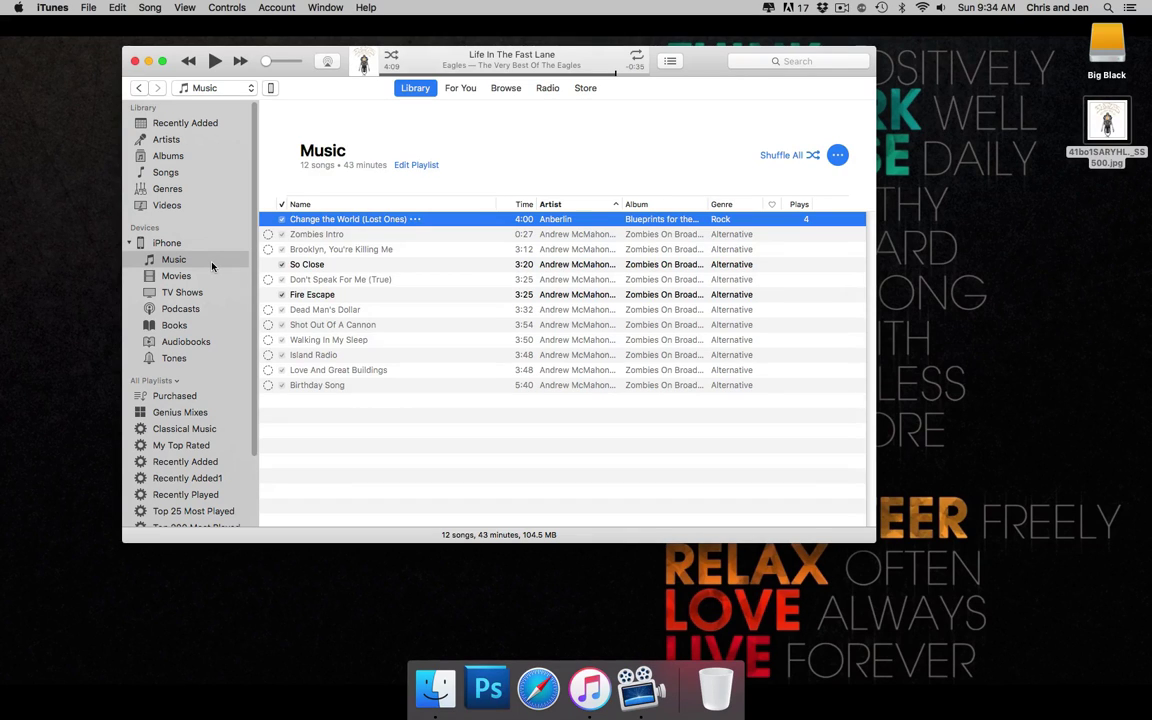
{"action": "left_click", "coordinate": [269, 90]}
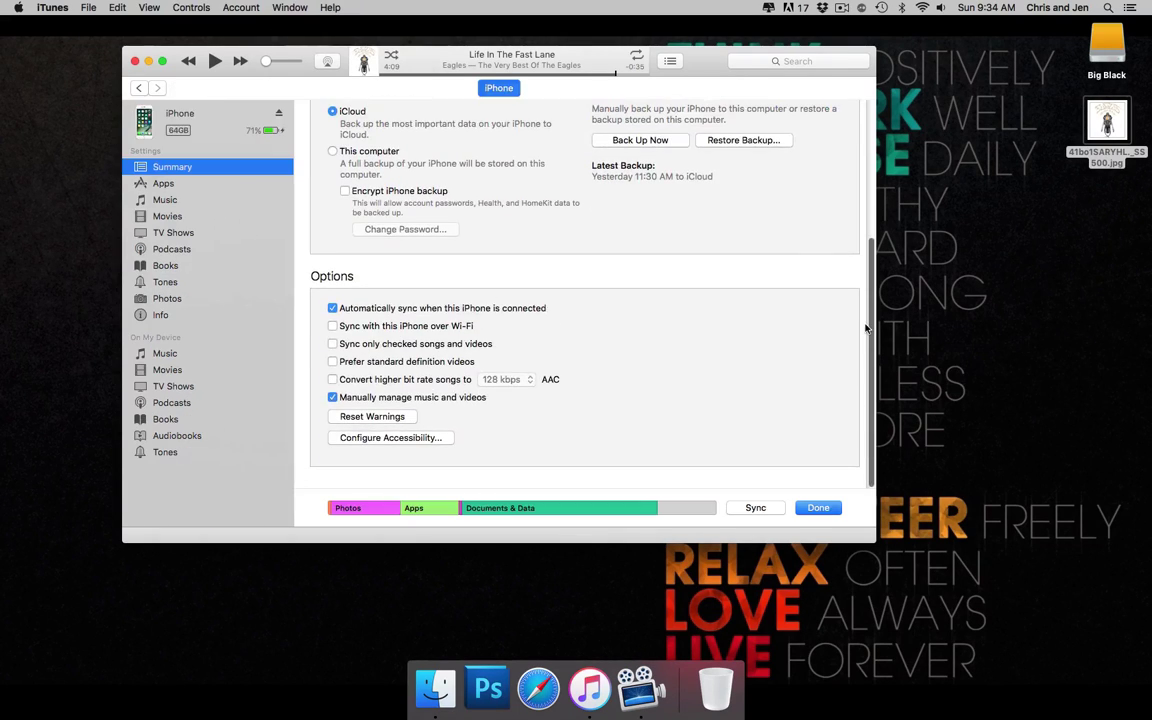